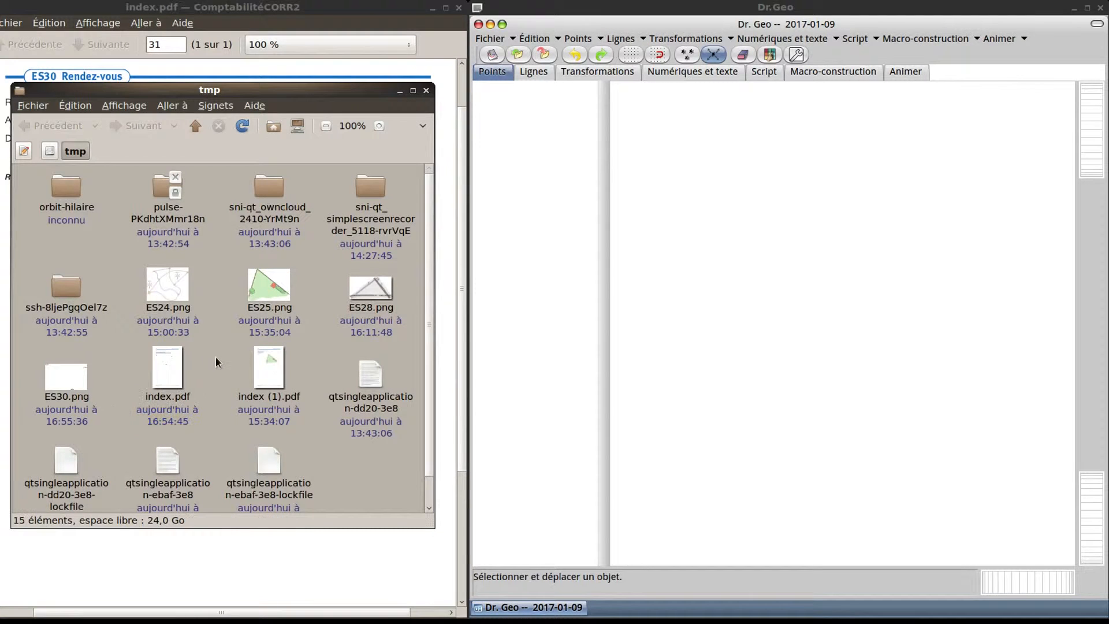
- Place the image ES30.png in the middle of the sketch area and bring the index.pdf exercise window to the front
left_click_drag(66, 381, 750, 283)
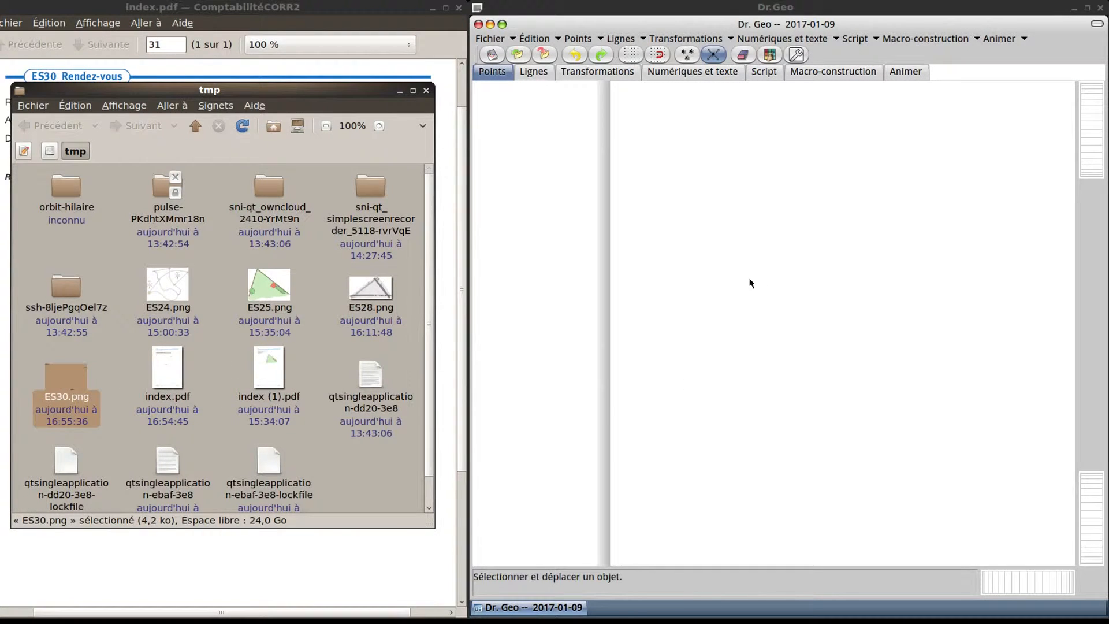
double_click(668, 405)
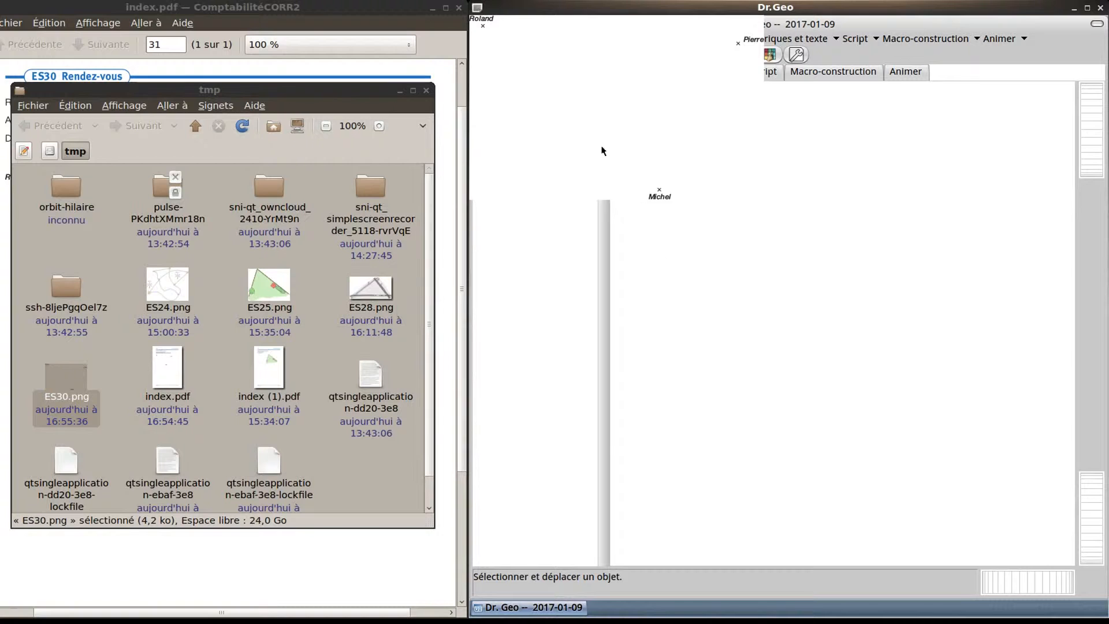
left_click(781, 368)
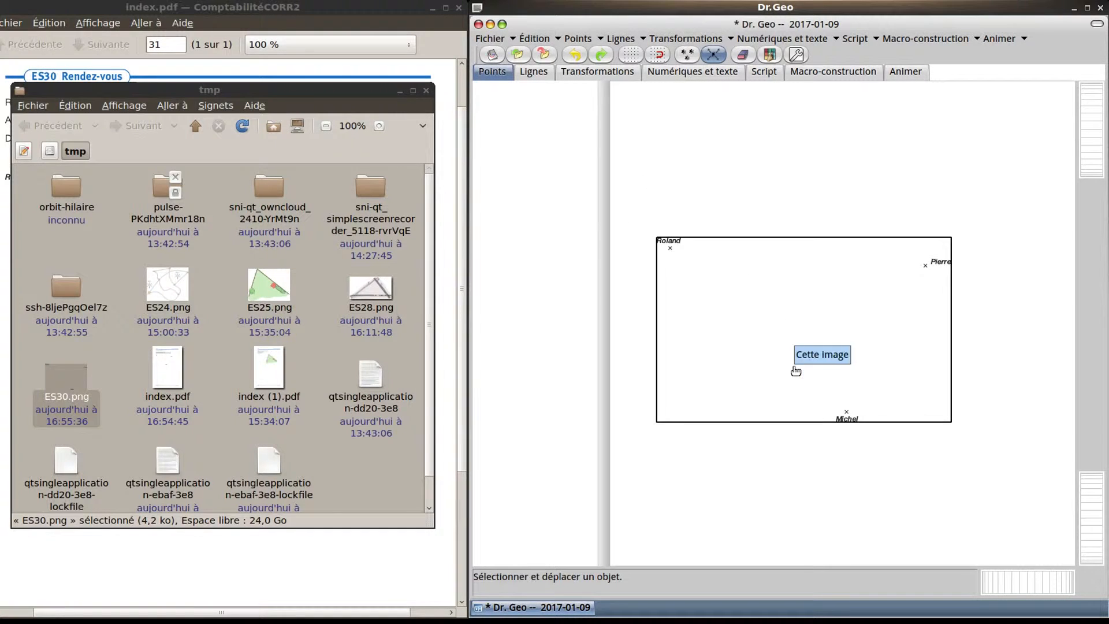
left_click(816, 341)
left_click(351, 9)
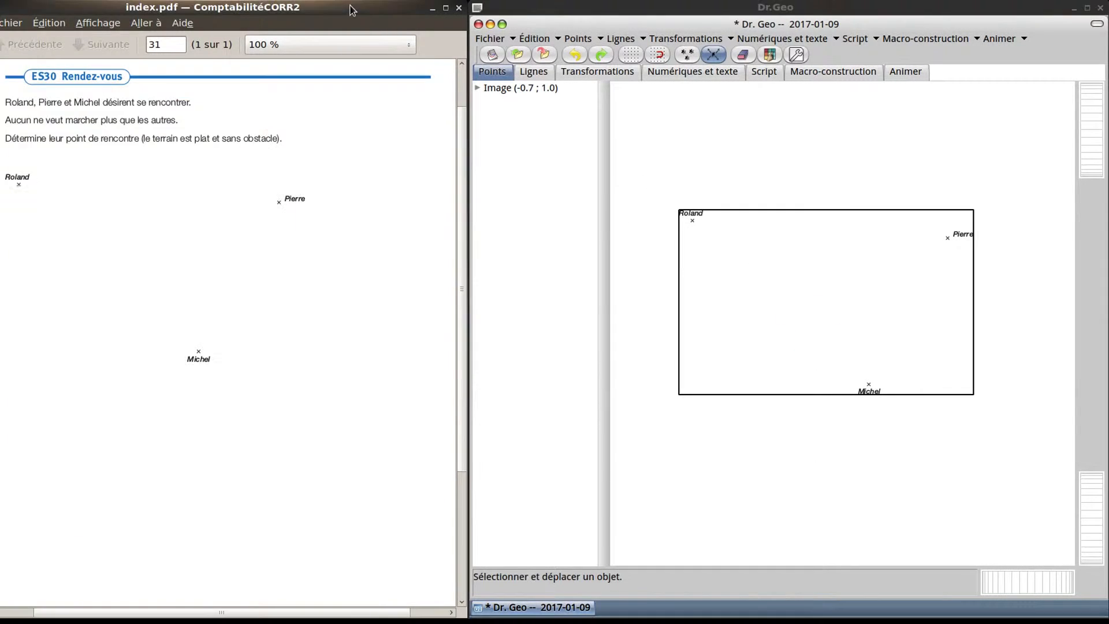
- Set the colour of the placed image's border to white and lock the image in position
left_click(775, 56)
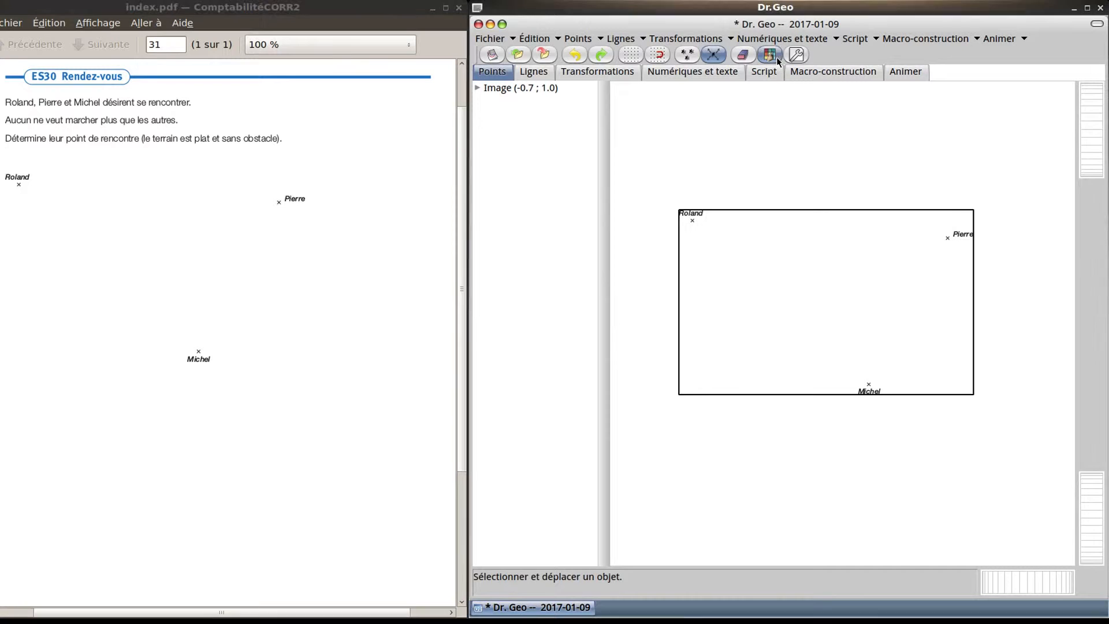
left_click(848, 247)
left_click(710, 115)
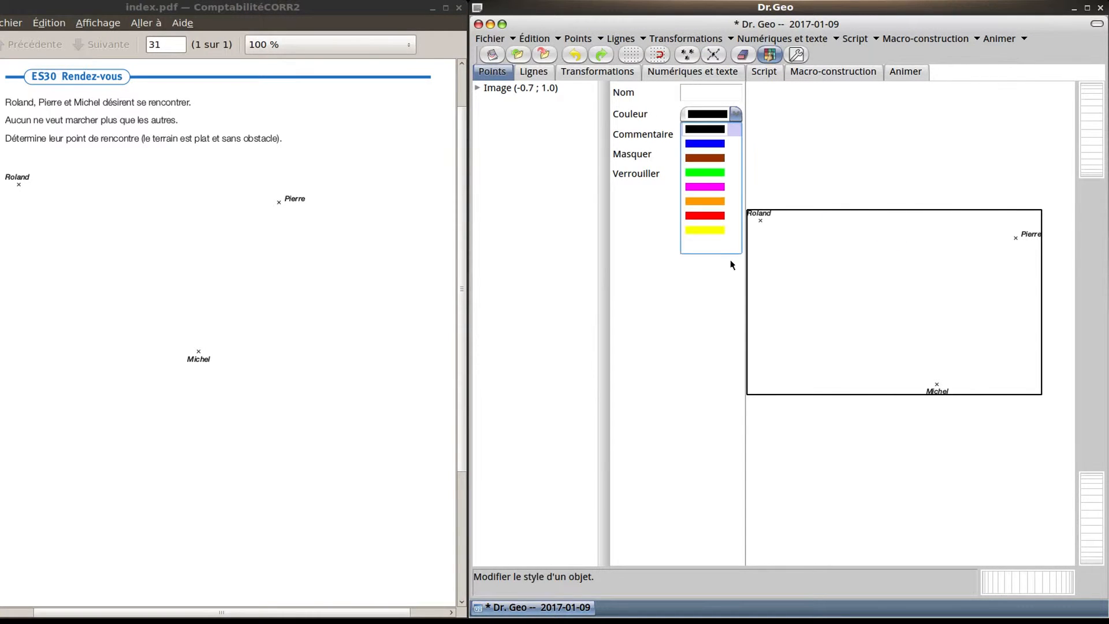
left_click(716, 247)
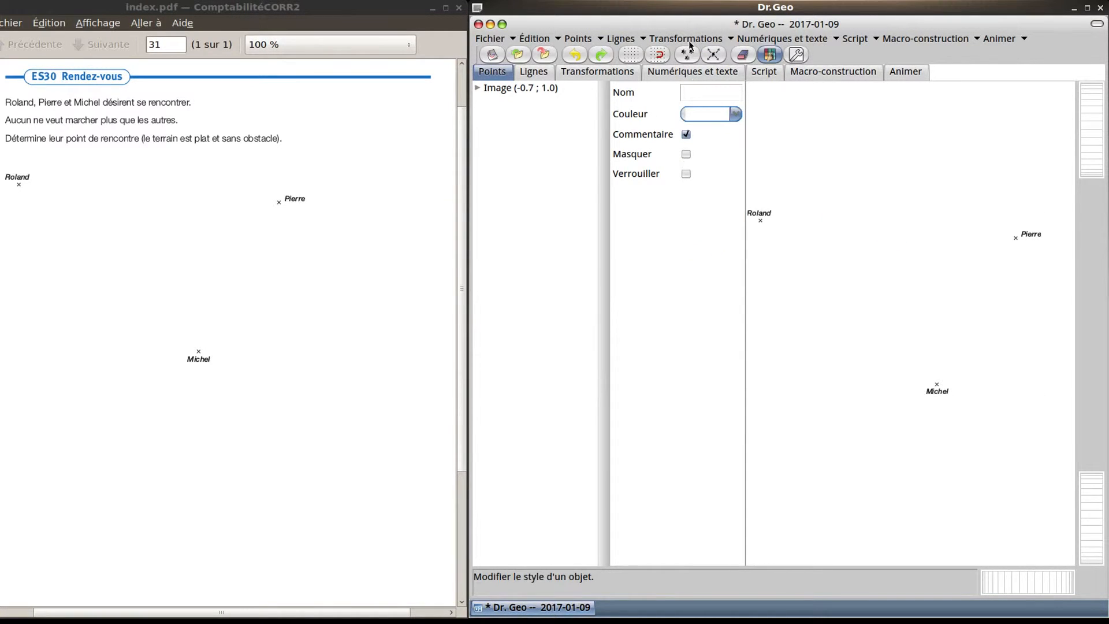
left_click(686, 173)
left_click(725, 58)
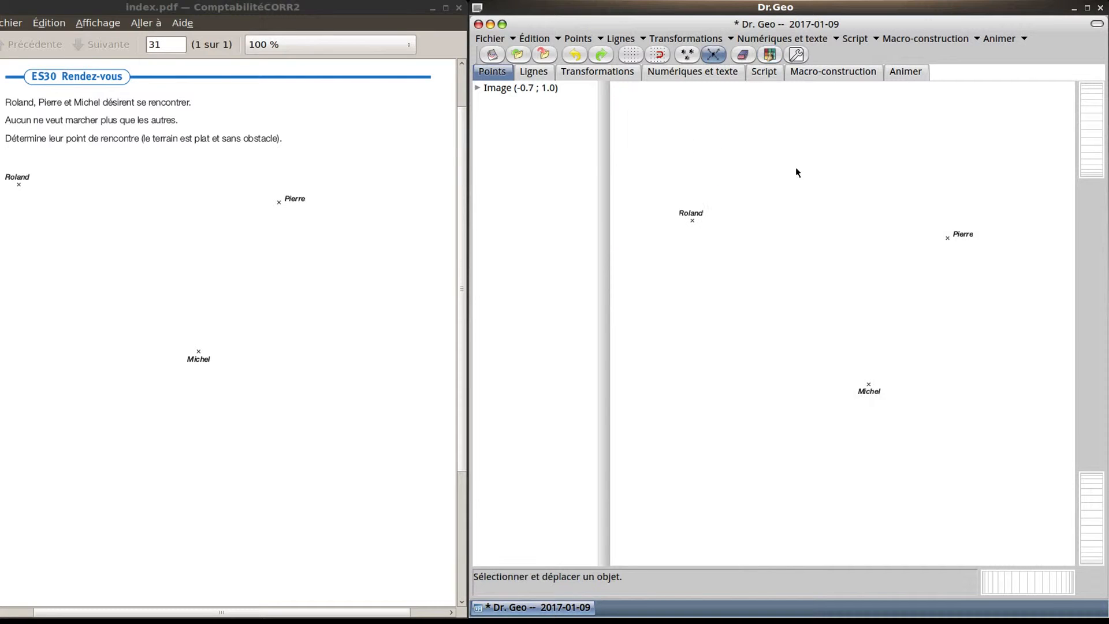
- Turn off the comment display for the placed image
left_click(770, 54)
left_click(809, 302)
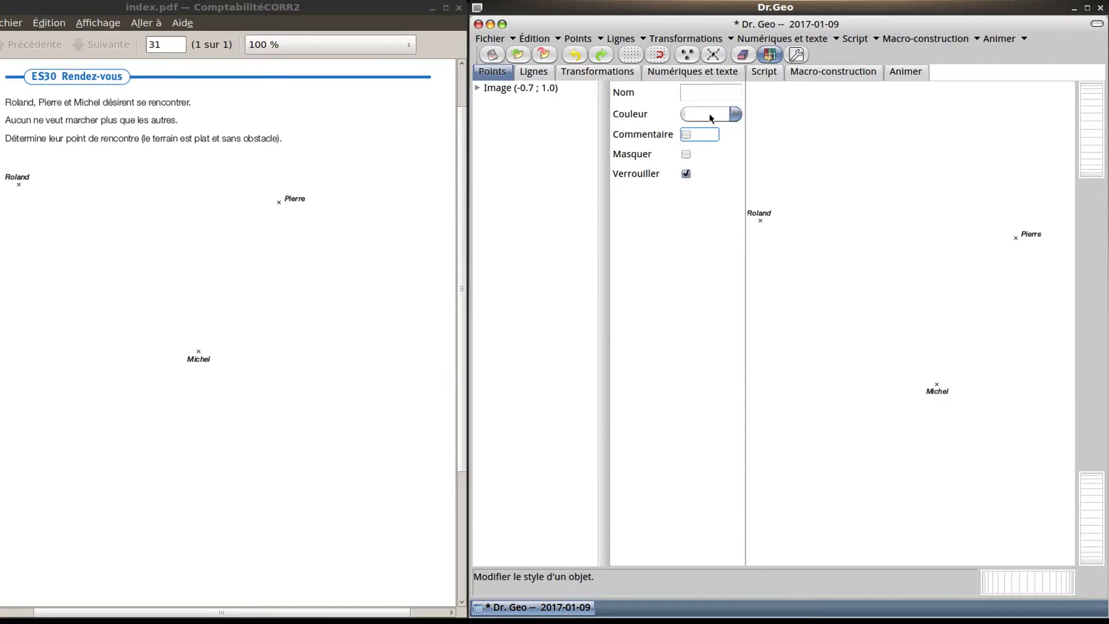
left_click(713, 55)
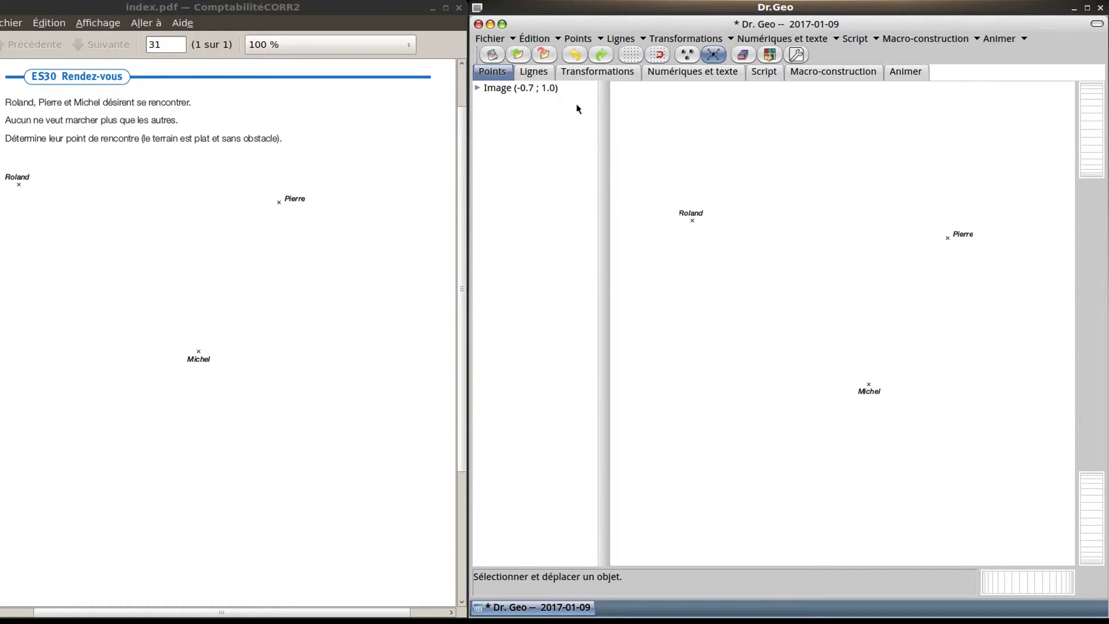
left_click(541, 78)
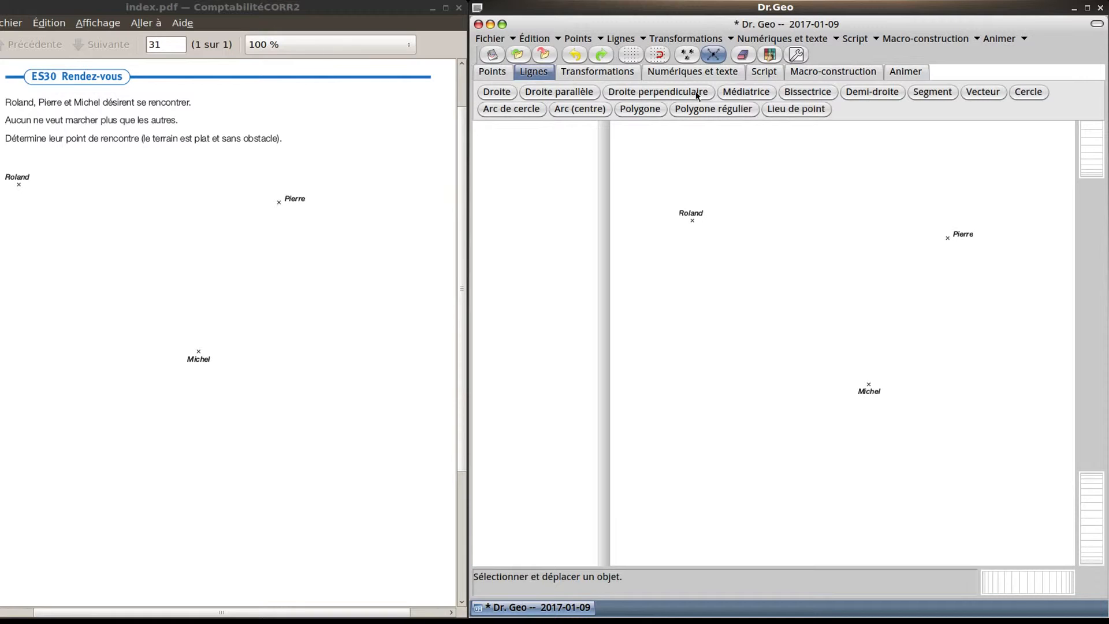
left_click(932, 91)
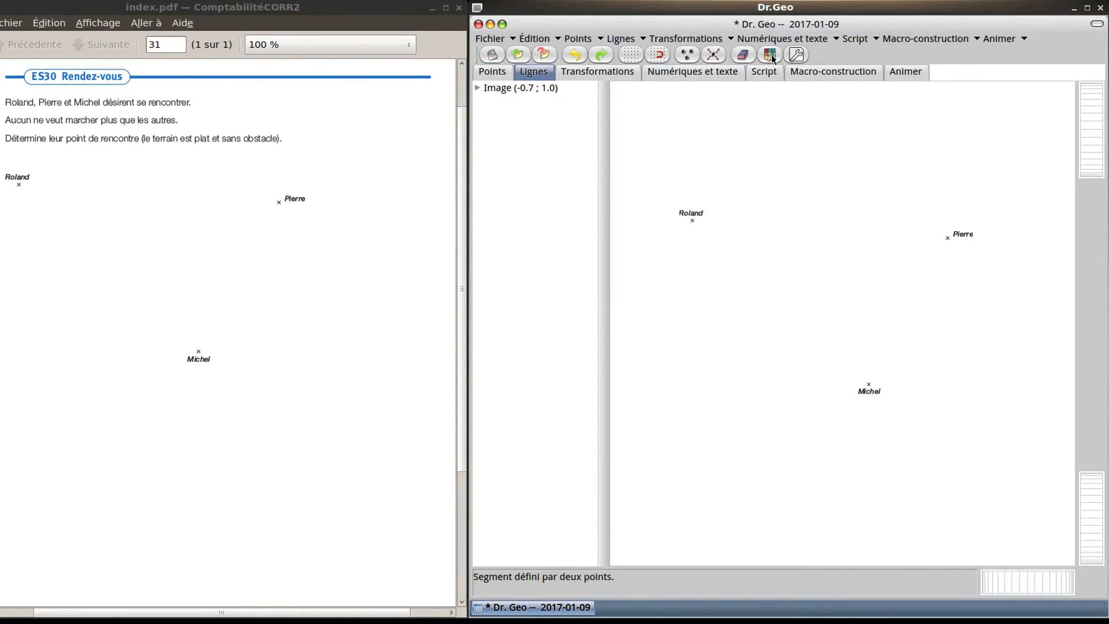
left_click(713, 55)
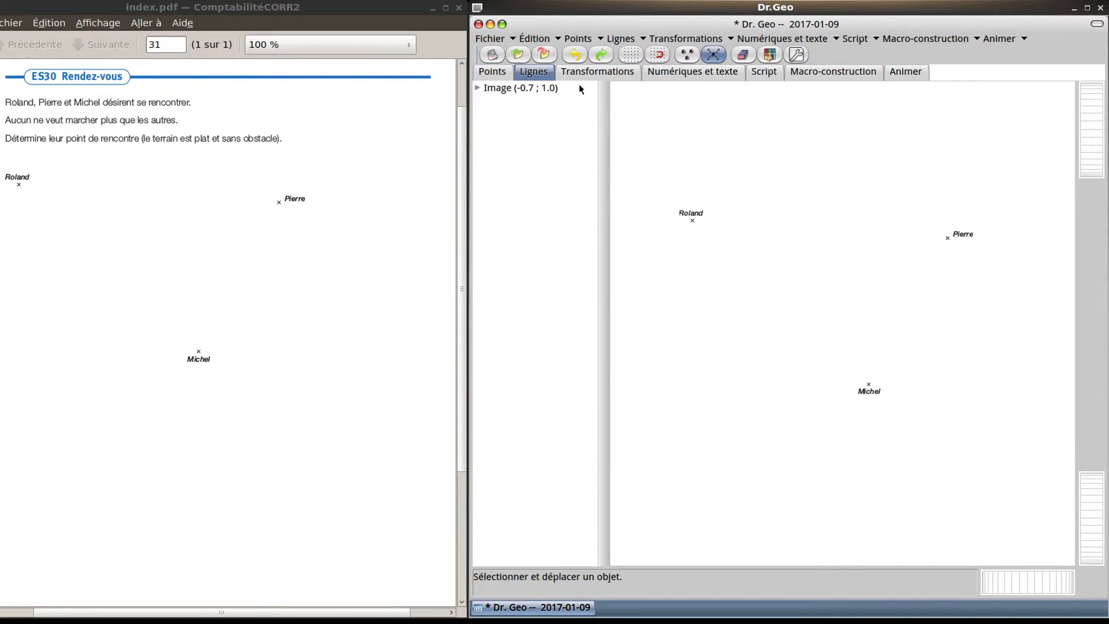
- Draw a segment between the two upper crosses marked in the image
left_click(529, 74)
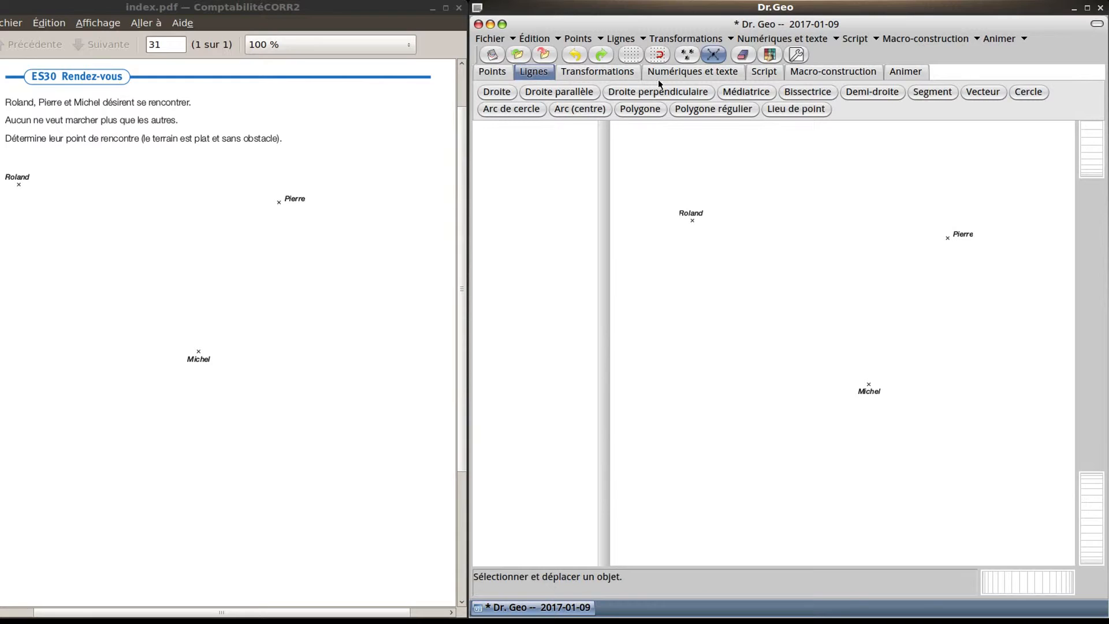
left_click(928, 94)
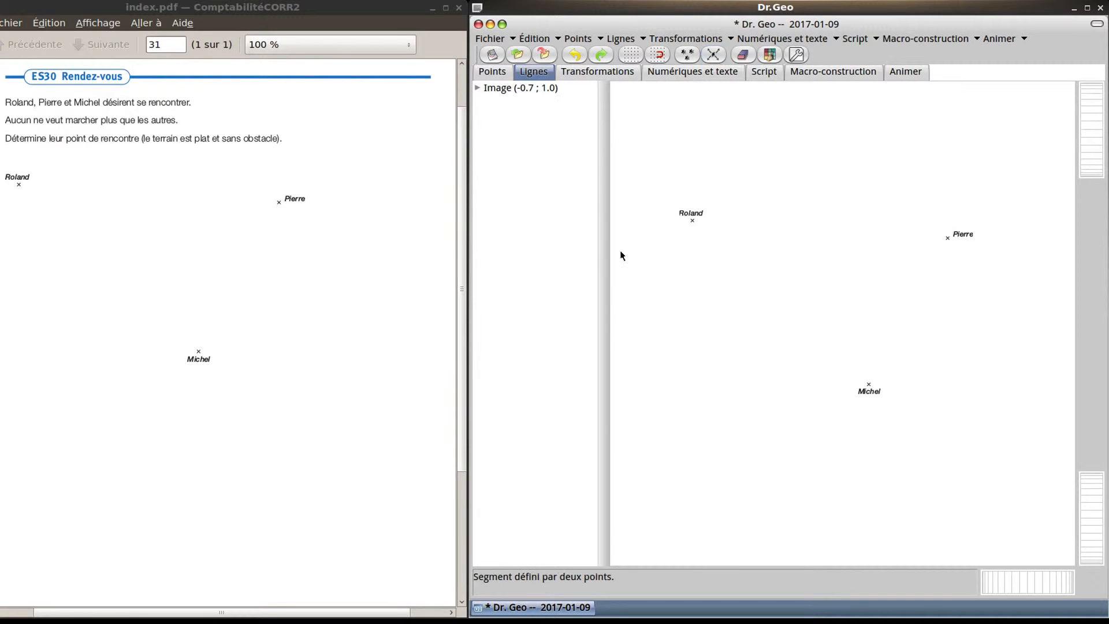
left_click(691, 220)
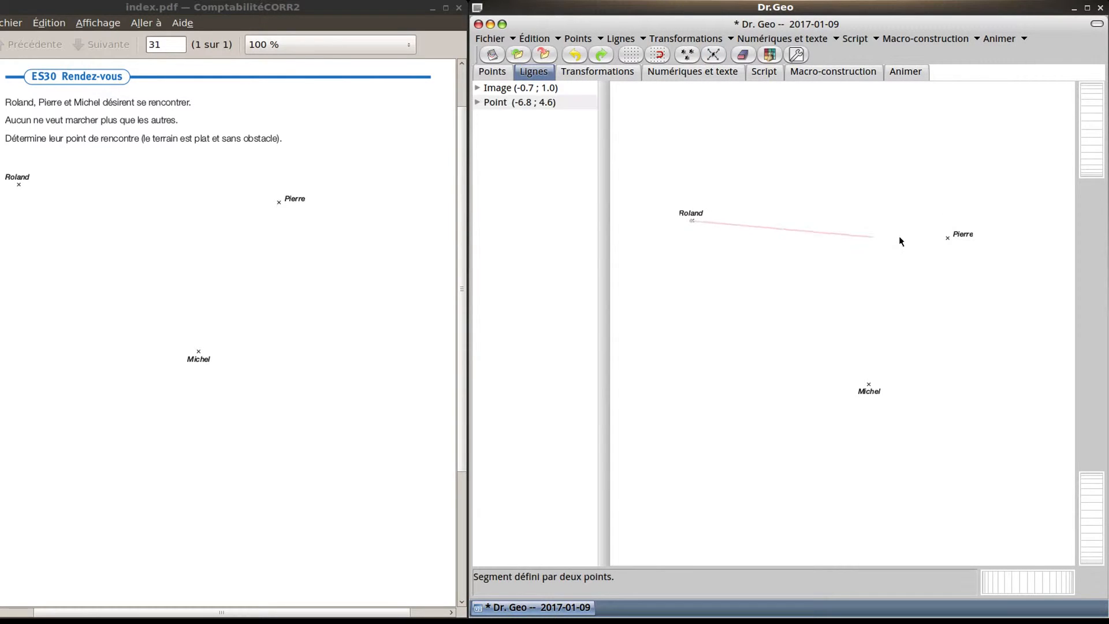
left_click(947, 237)
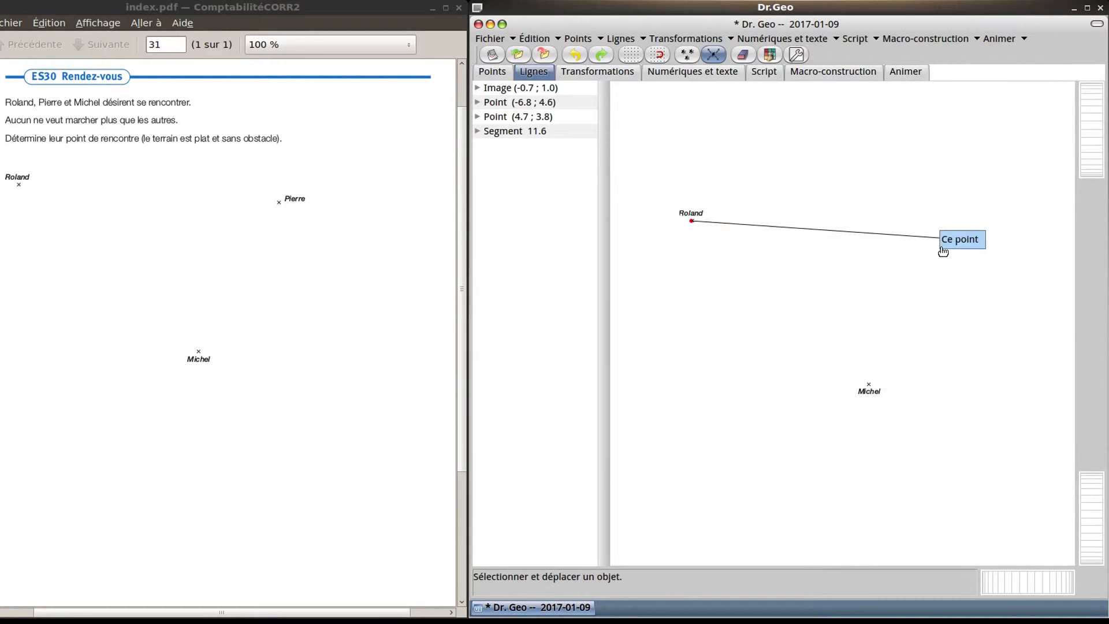
- Keep the drawing tool active between uses and complete the triangle with two segments meeting at the lower cross
left_click(687, 54)
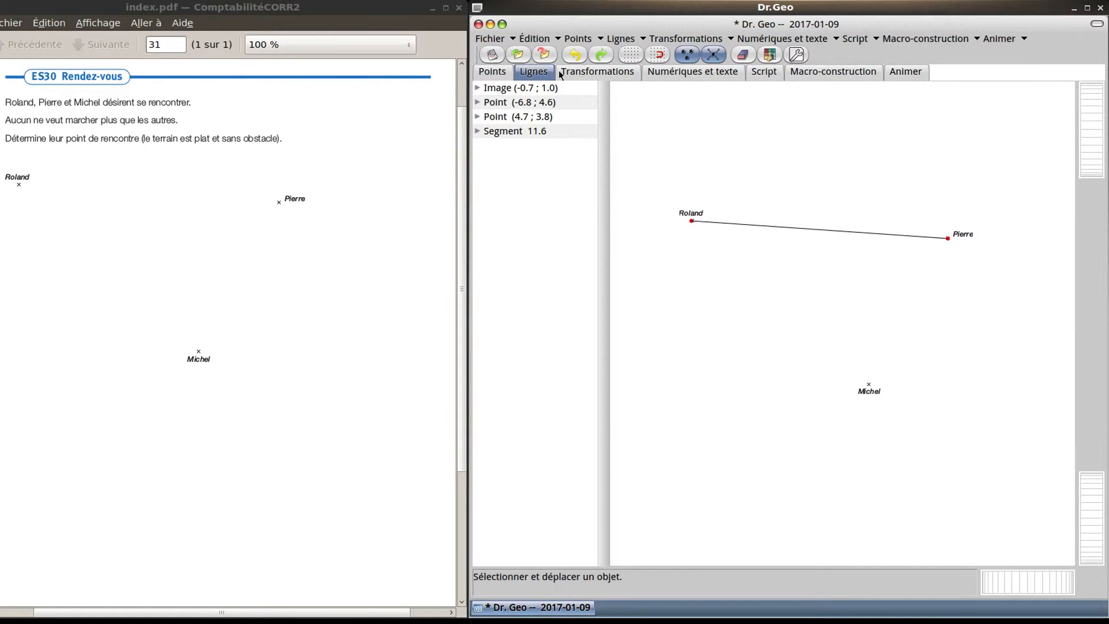
left_click(533, 71)
left_click(932, 91)
left_click(947, 238)
left_click(868, 383)
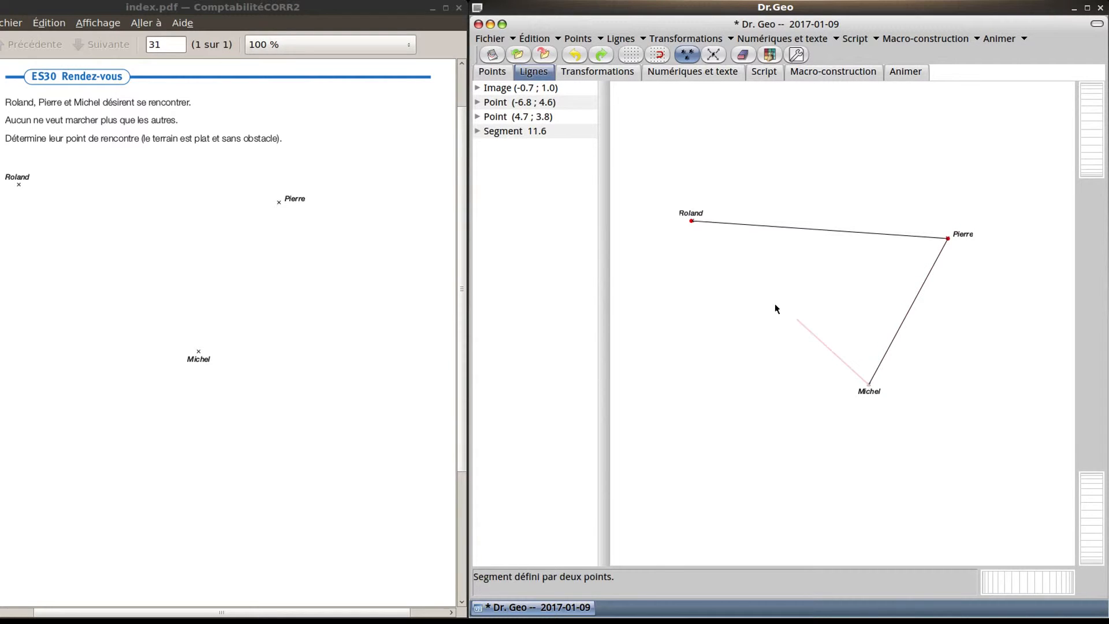
left_click(691, 221)
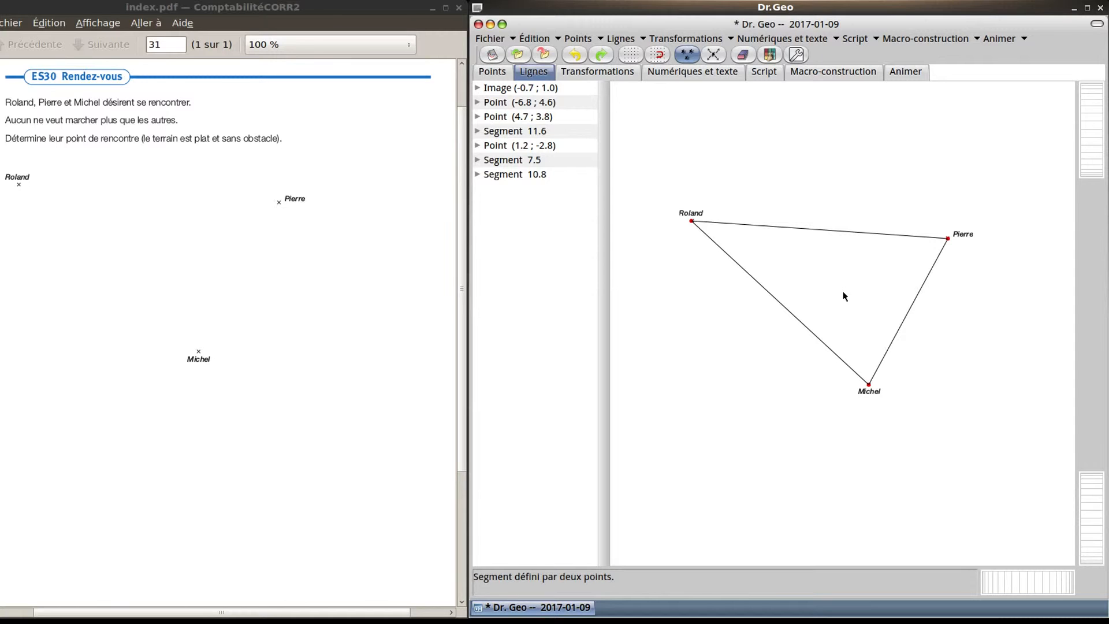
- Construct the perpendicular bisectors of the triangle's three sides
left_click(542, 74)
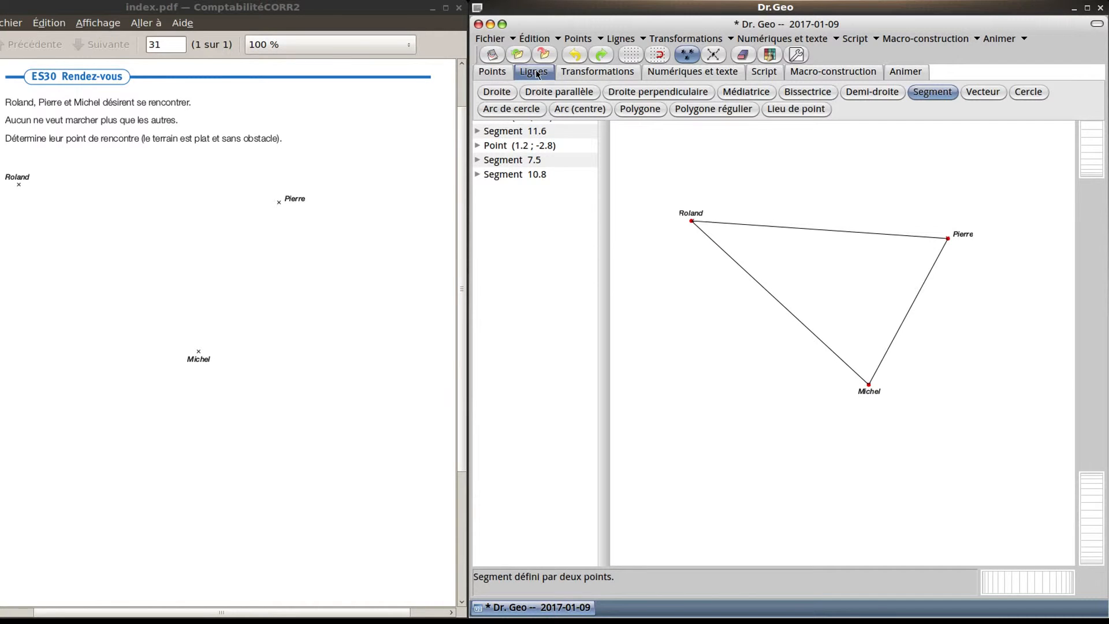
left_click(744, 94)
left_click(817, 229)
left_click(776, 298)
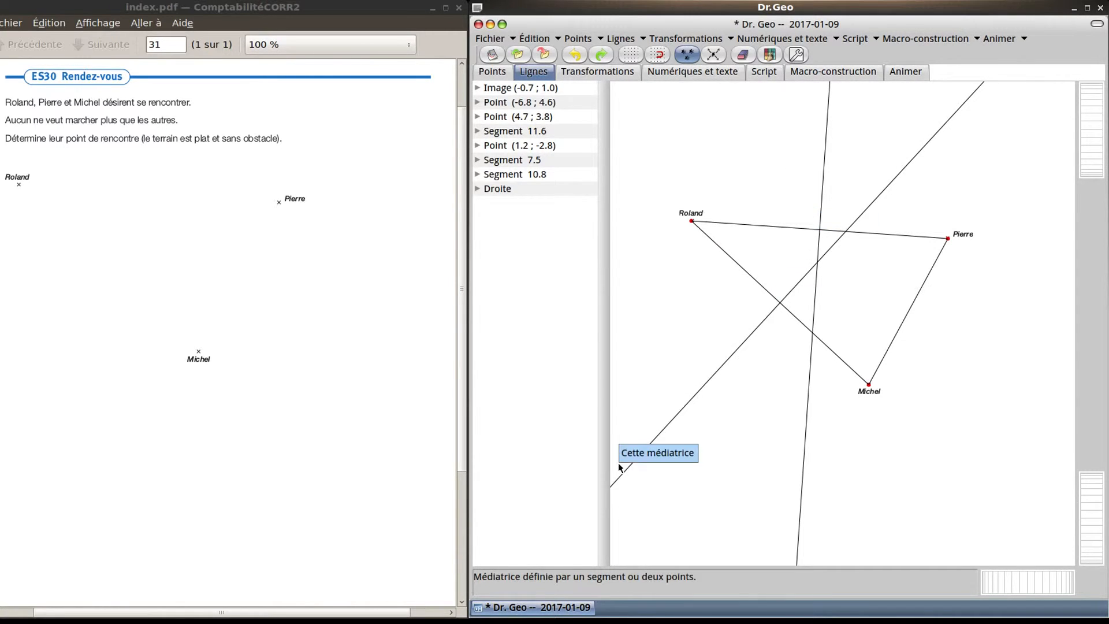
left_click(907, 314)
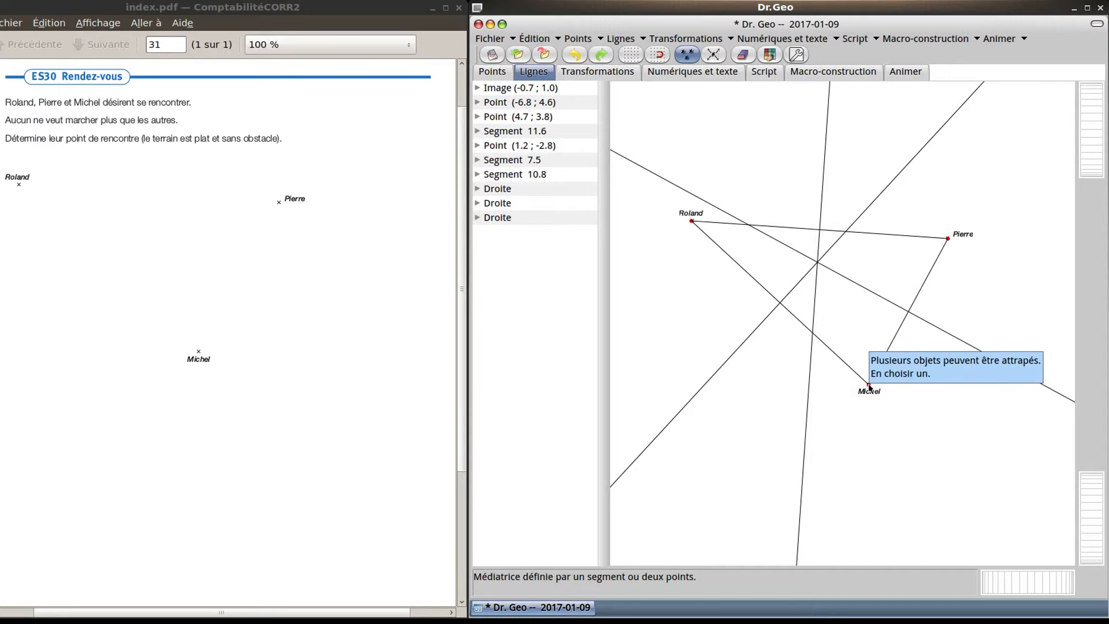
- Move the triangle's lower vertex slightly, keeping it at its cross in the image
left_click(713, 54)
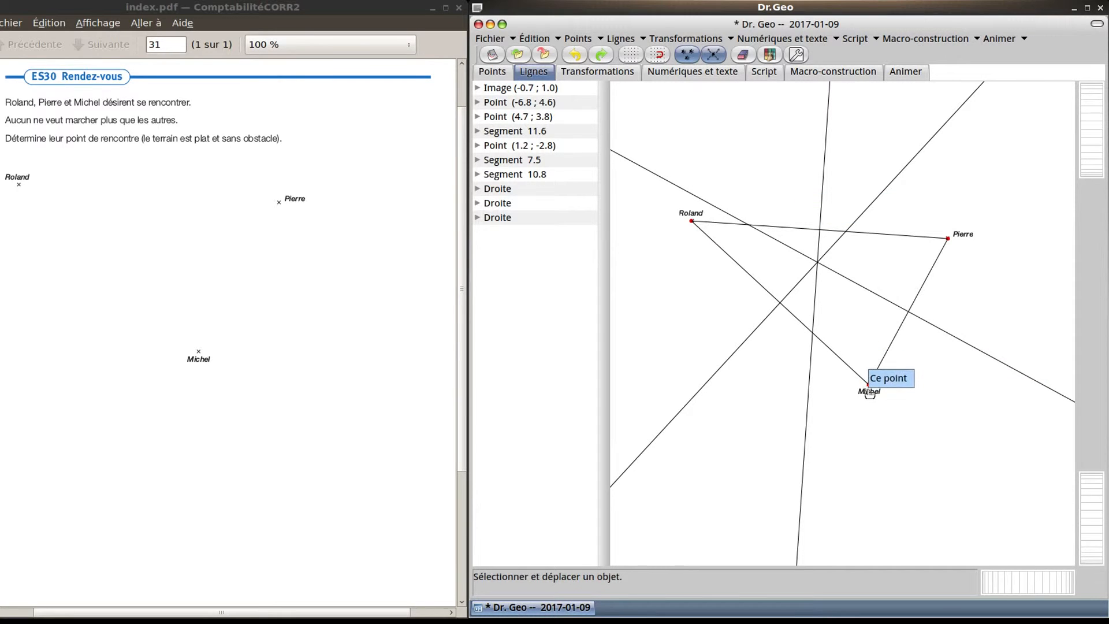
mouse_move(868, 387)
left_mouse_down()
mouse_move(844, 425)
mouse_move(821, 417)
mouse_move(833, 425)
mouse_move(869, 389)
left_mouse_up()
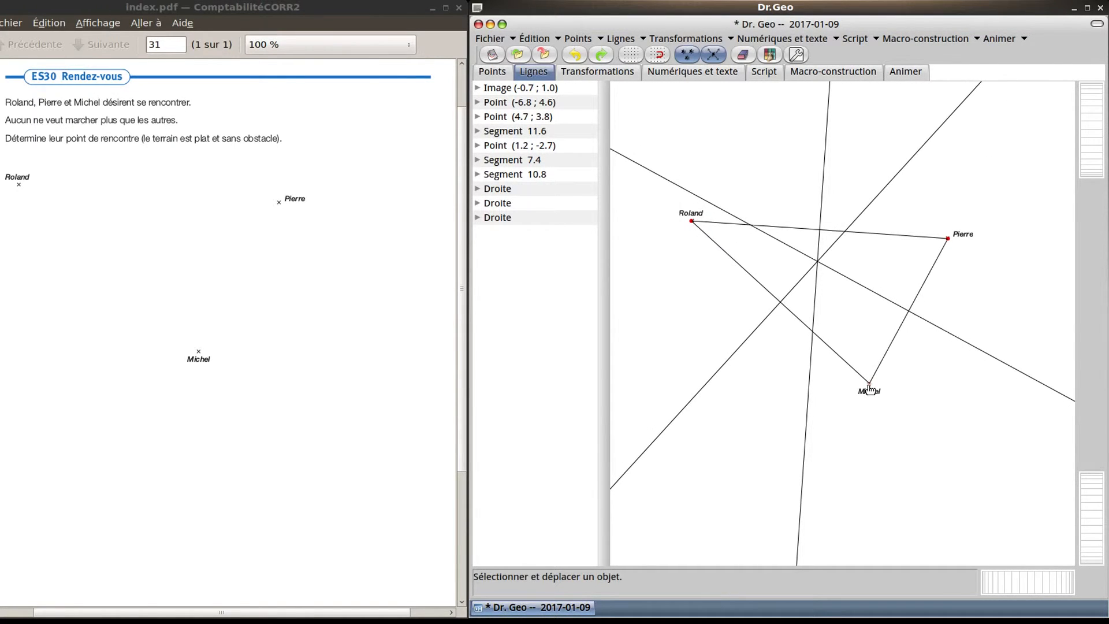
- Hide the background image
left_click(769, 54)
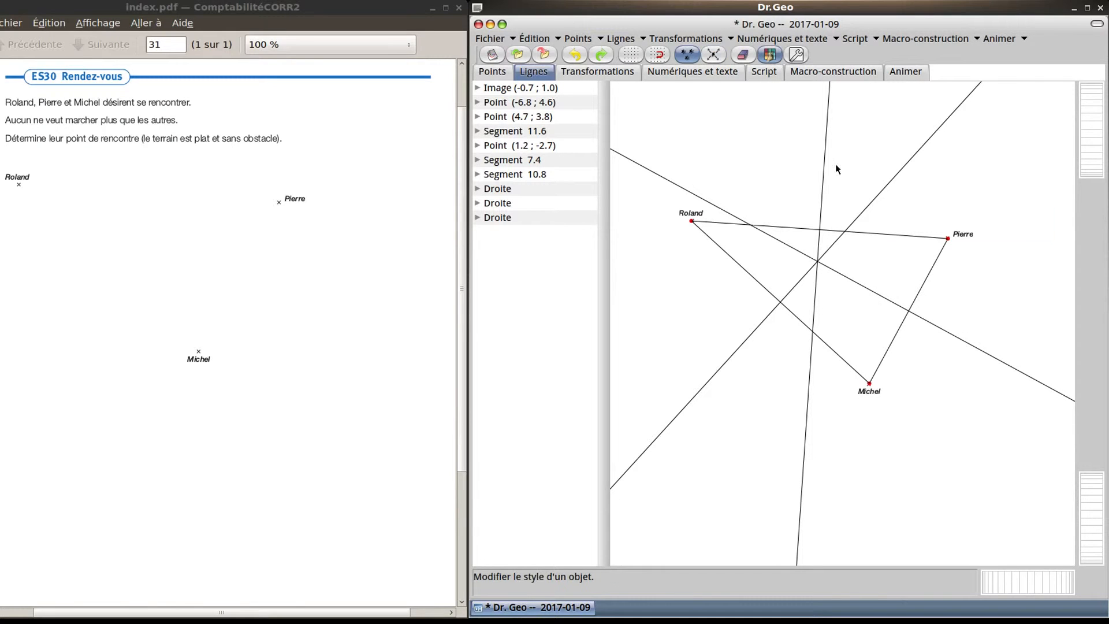
left_click(869, 332)
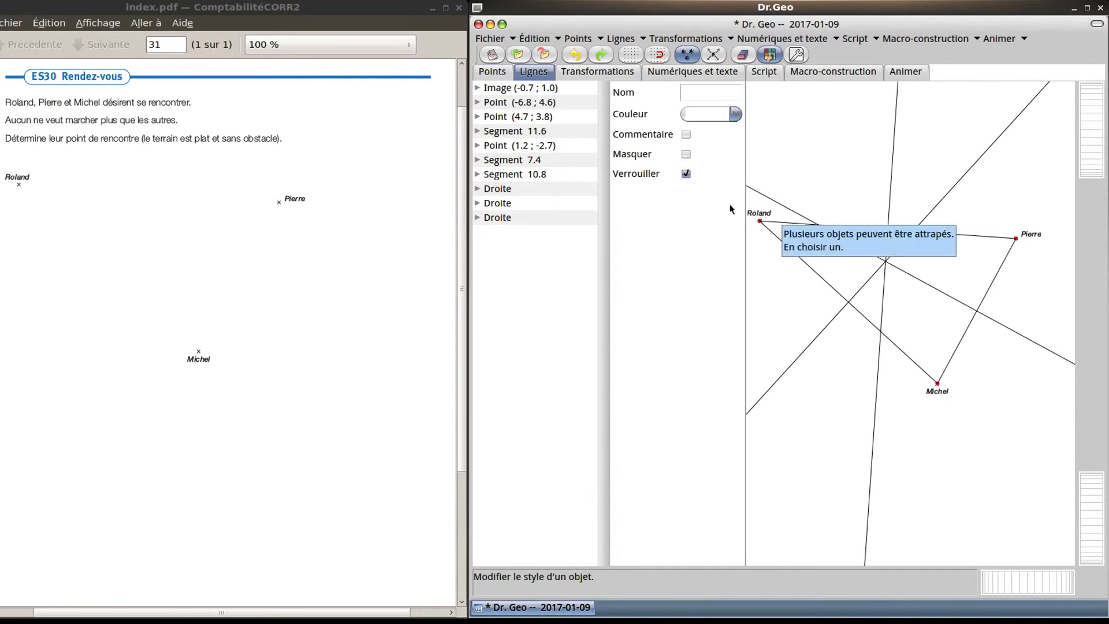
left_click(686, 154)
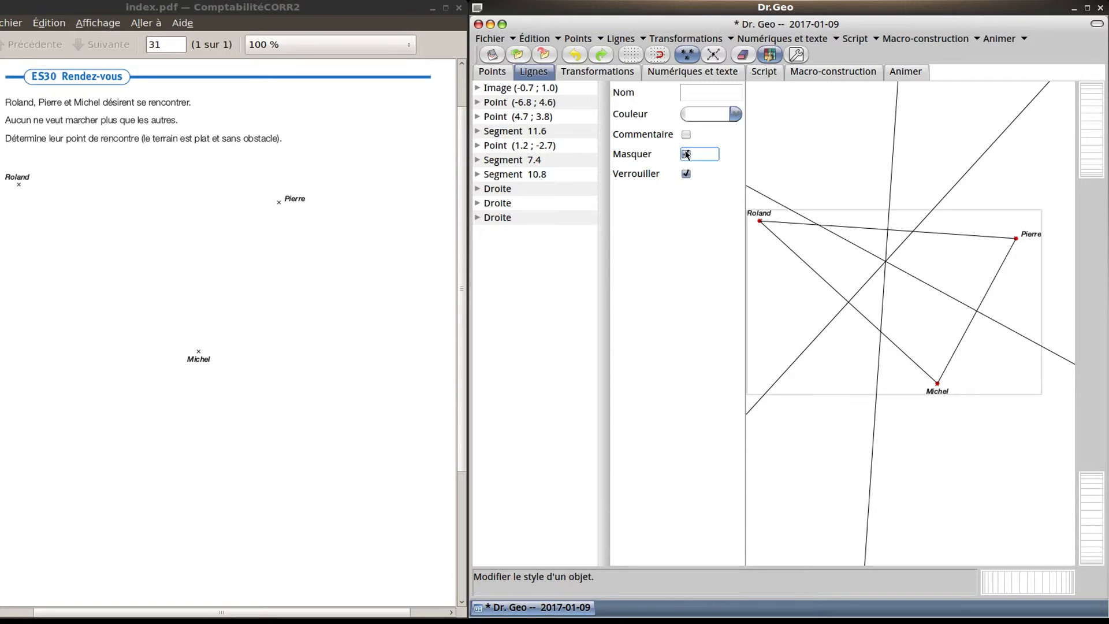
- Name each of the triangle's three vertices in capitals after the person labelled beside it in the image
left_click(760, 221)
left_click(693, 96)
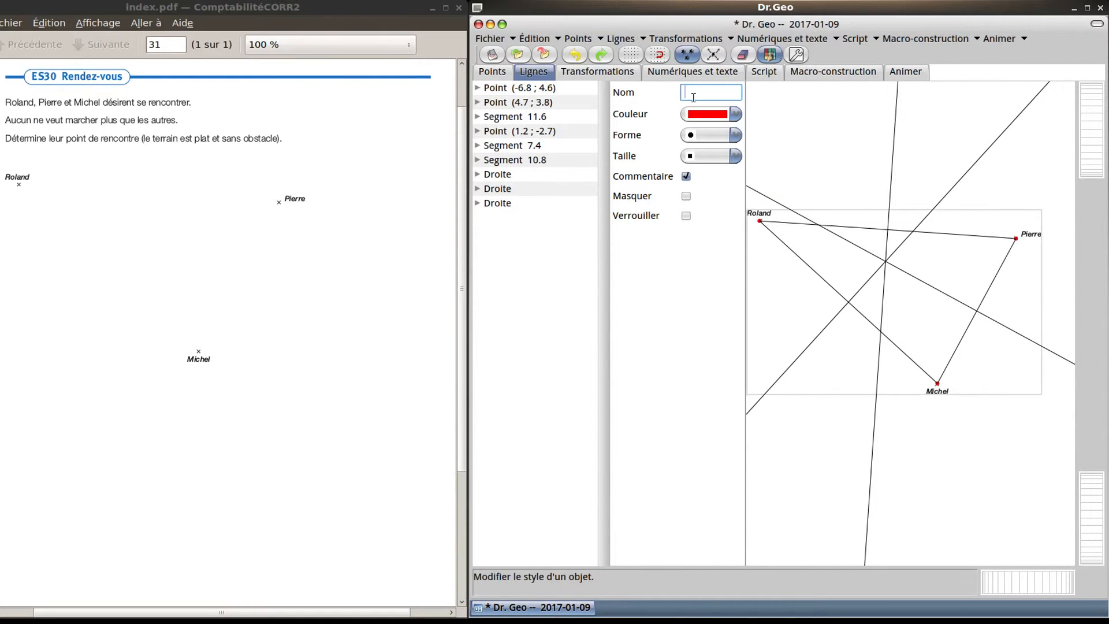
type("ROLAND")
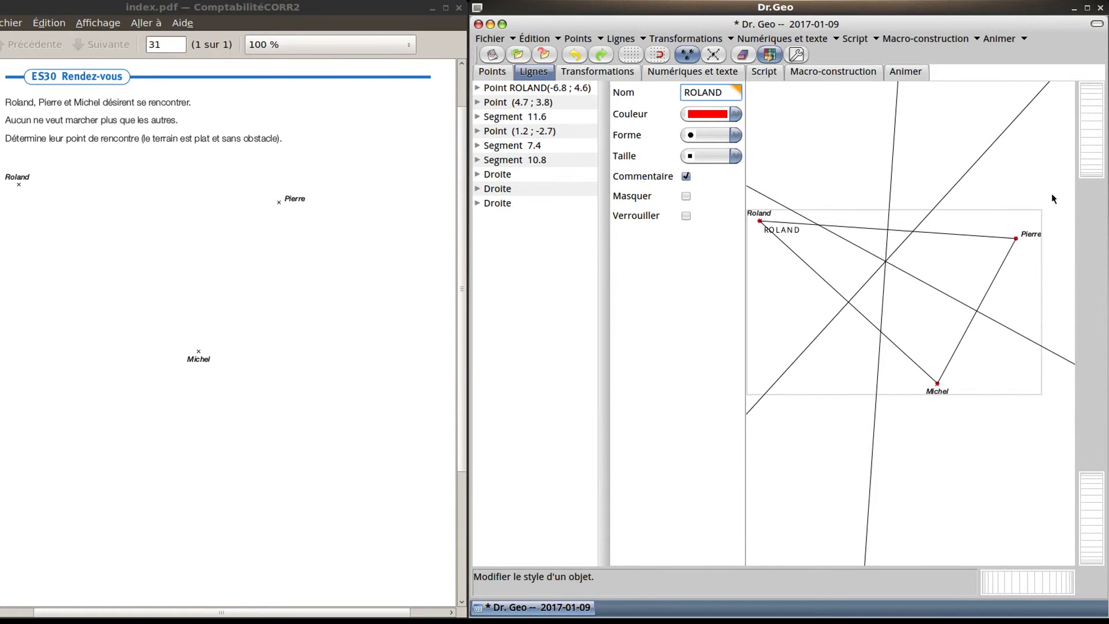
left_click(1016, 238)
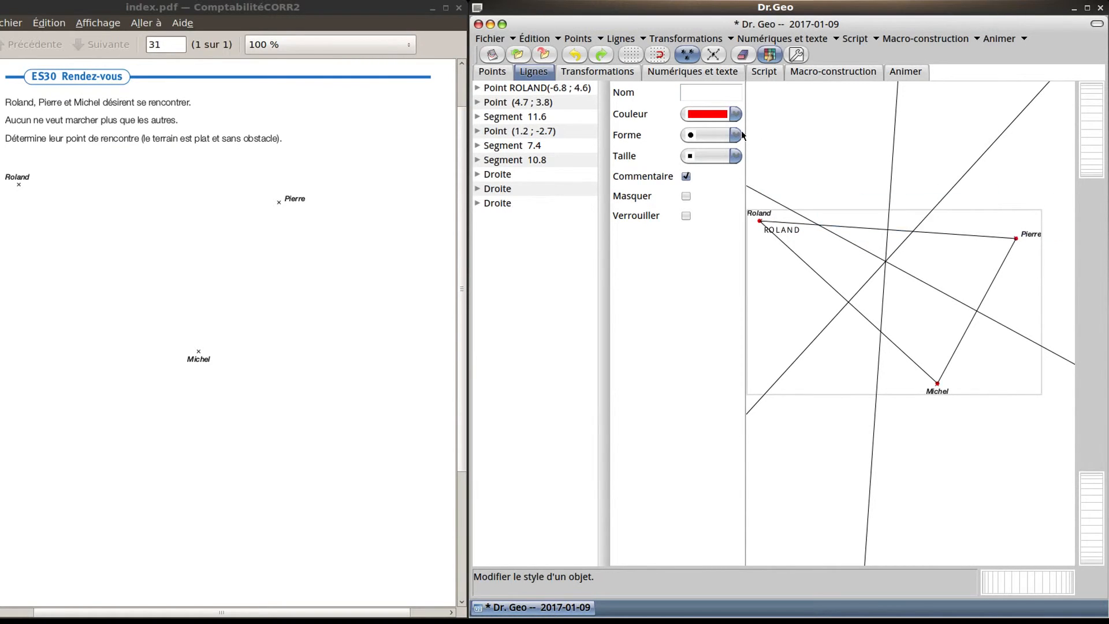
left_click(715, 96)
type("PIERRE")
key("Return")
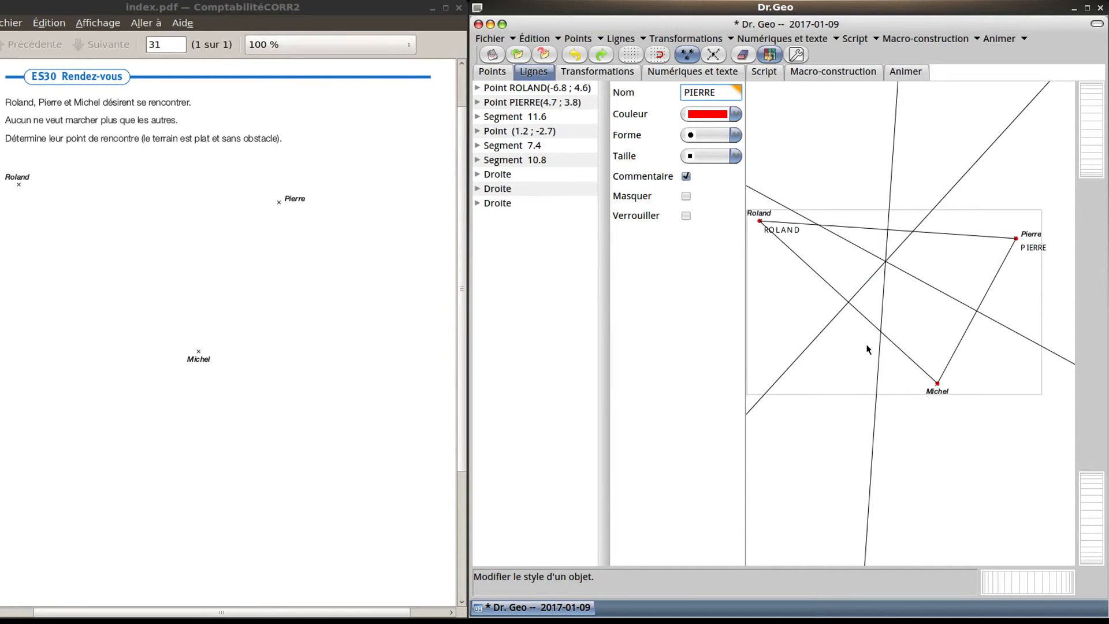
left_click(936, 386)
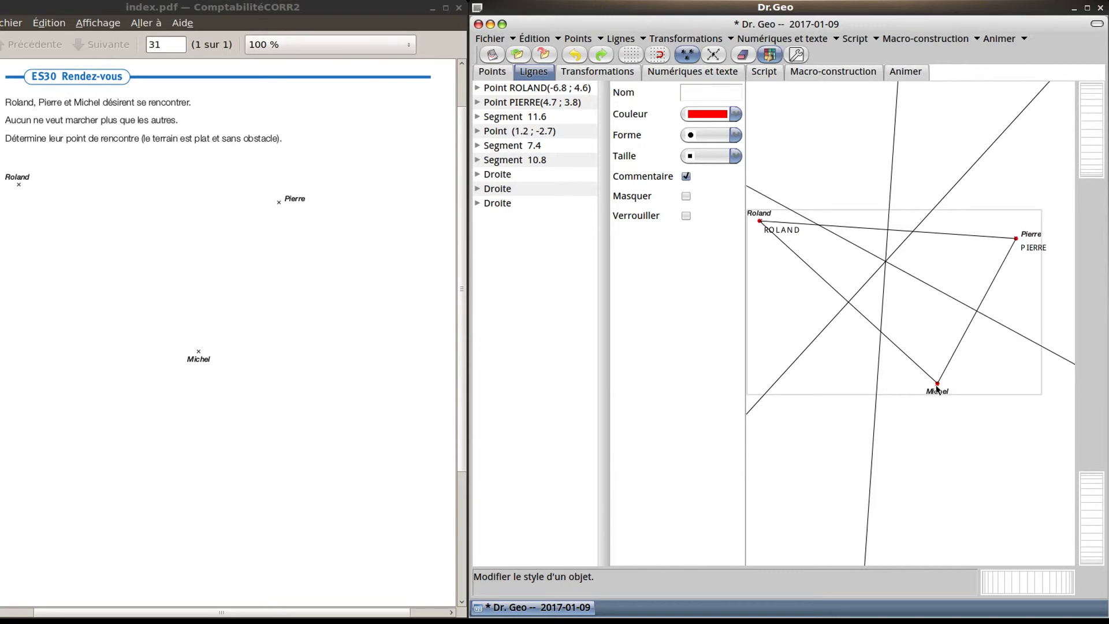
left_click(709, 91)
type("MICHEL")
key("Return")
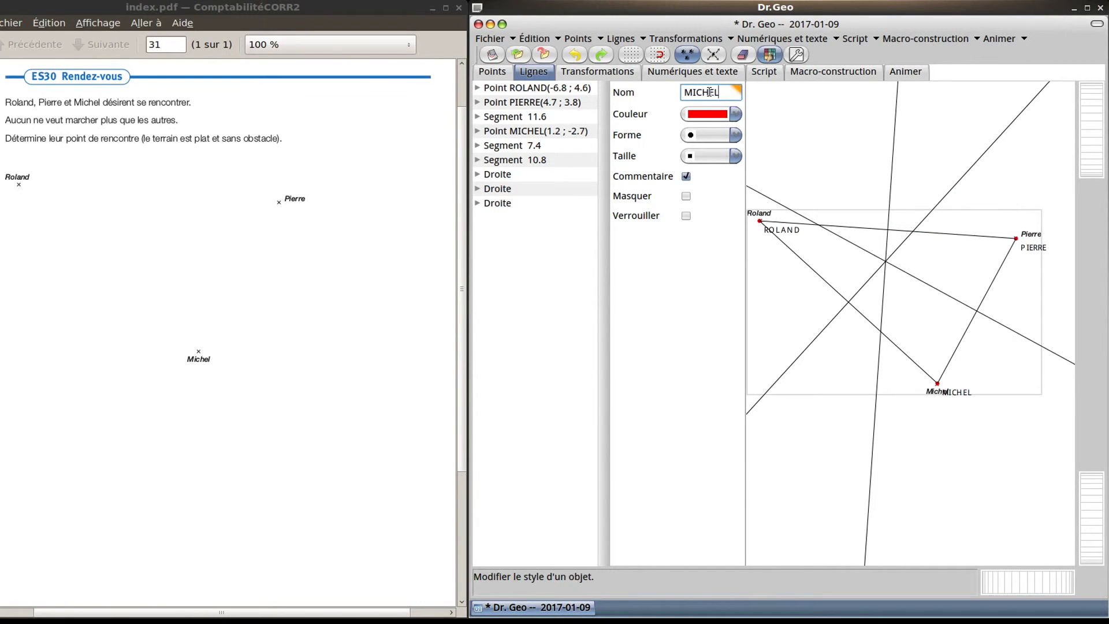
left_click(713, 54)
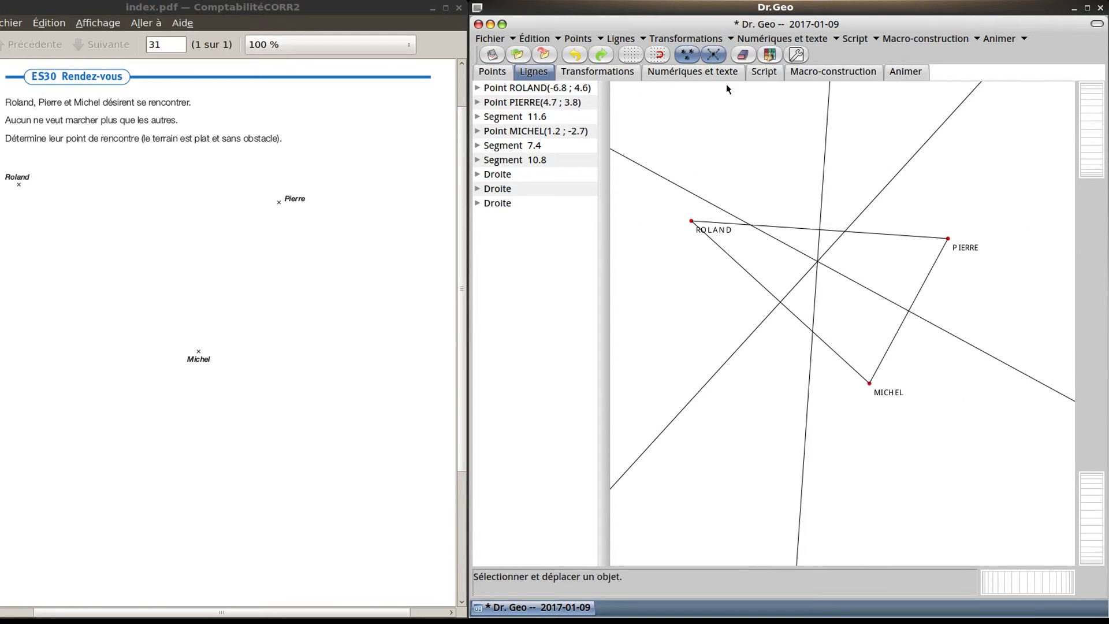
- Place the upper-left vertex's name above its point and move the triangle's lower vertex to about (0.6 ; -3.2)
mouse_move(716, 231)
left_mouse_down()
mouse_move(687, 213)
mouse_move(701, 234)
mouse_move(687, 239)
mouse_move(703, 239)
left_mouse_up()
mouse_move(868, 395)
left_mouse_down()
mouse_move(833, 396)
mouse_move(873, 394)
mouse_move(856, 395)
left_mouse_up()
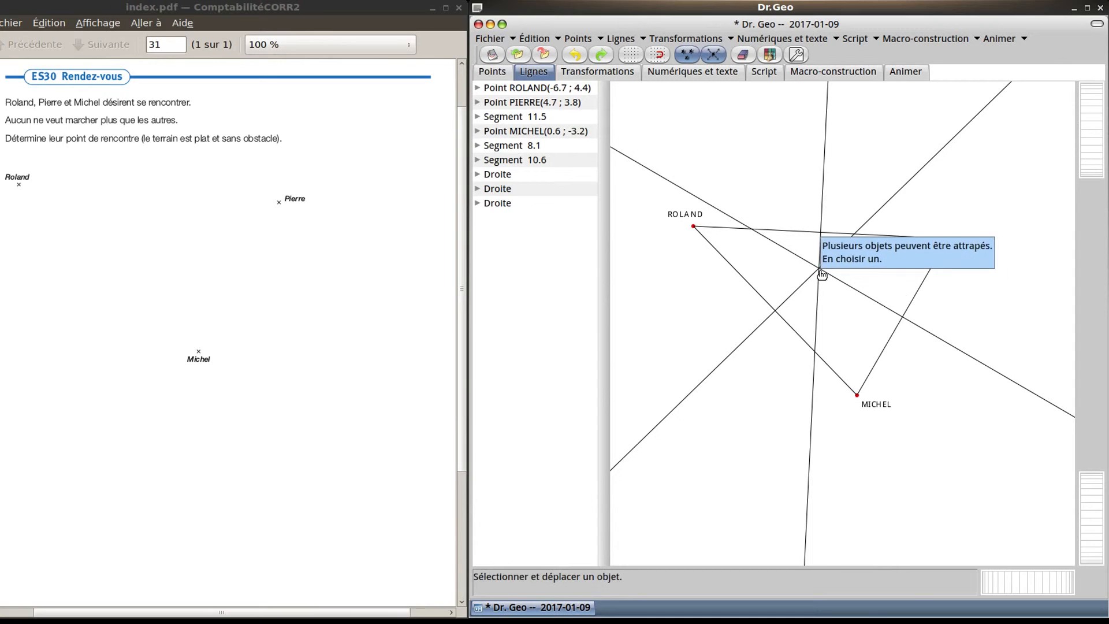
- Construct a circle centred on the intersection of the perpendicular bisectors and passing through the triangle's right-hand vertex
left_click(536, 76)
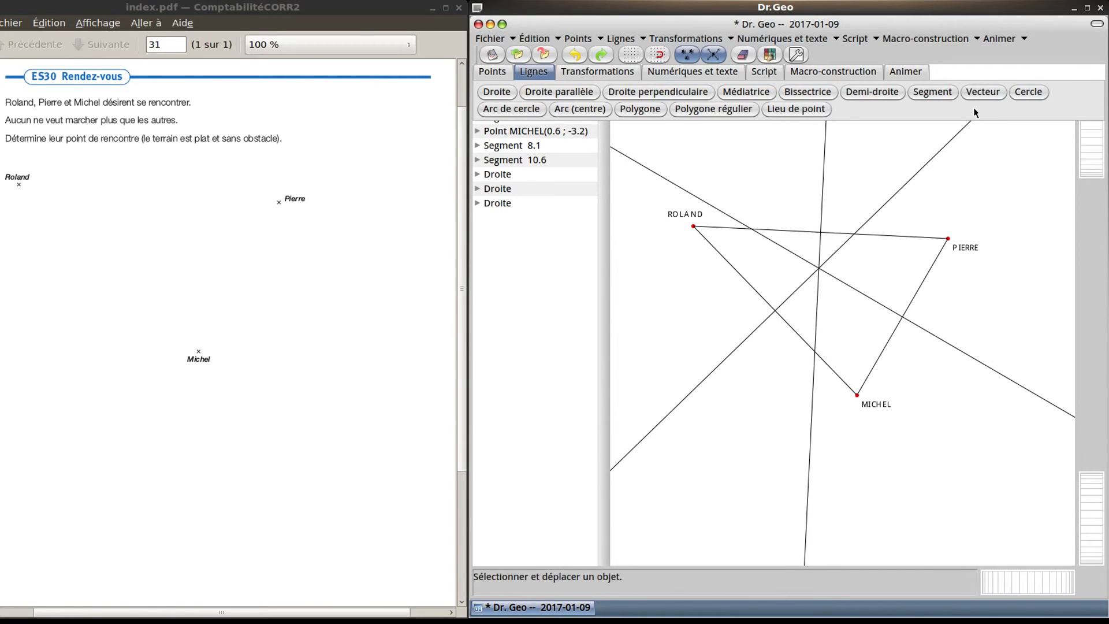
left_click(1028, 93)
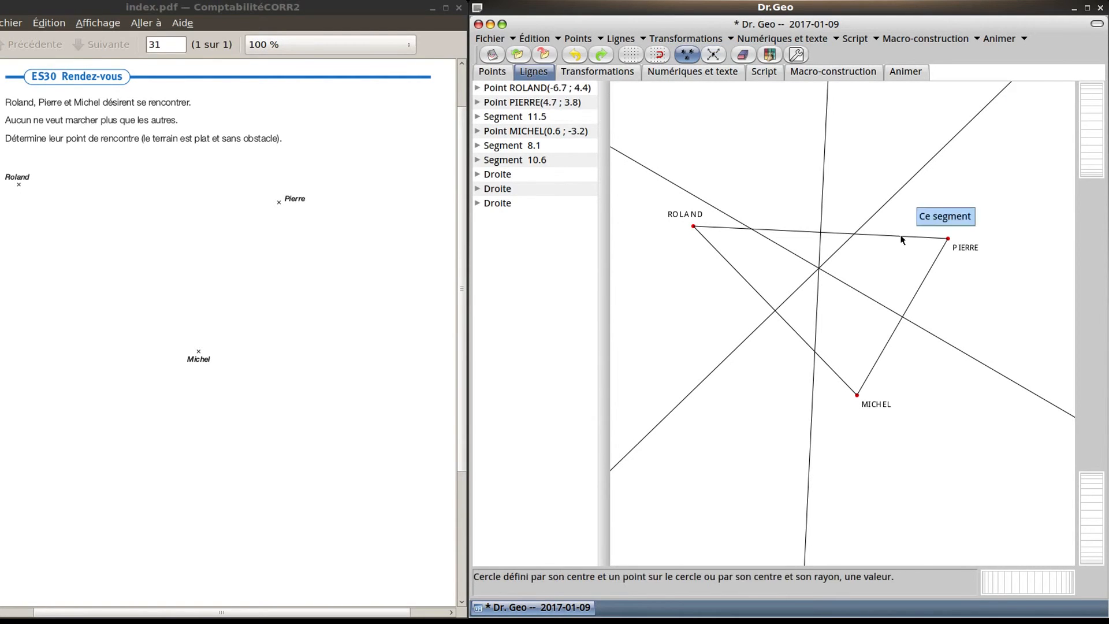
left_click(820, 268)
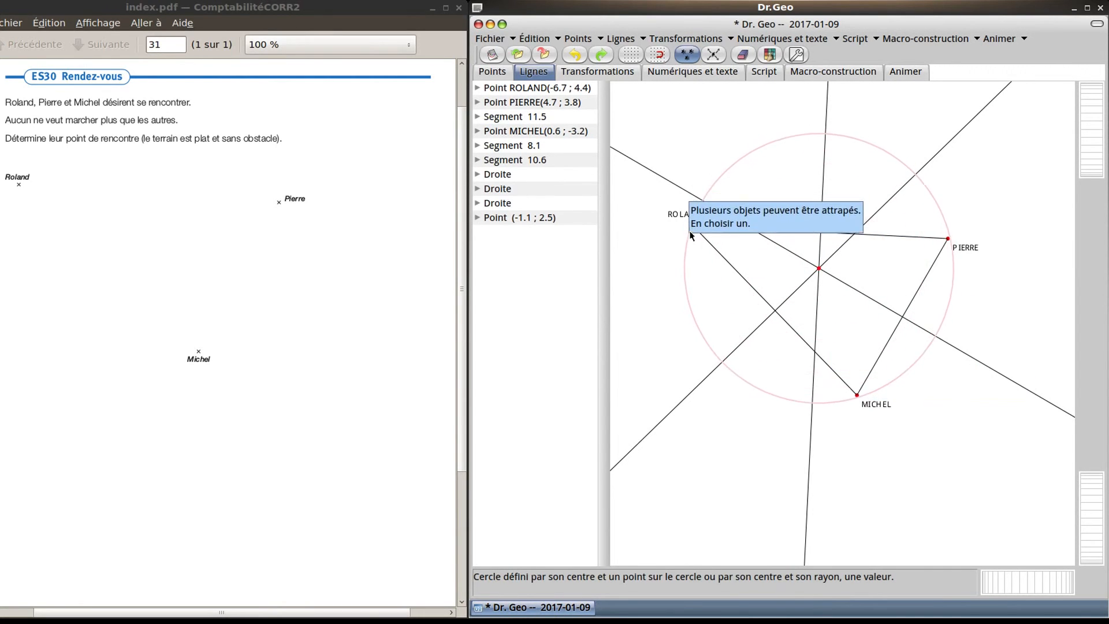
left_click(949, 241)
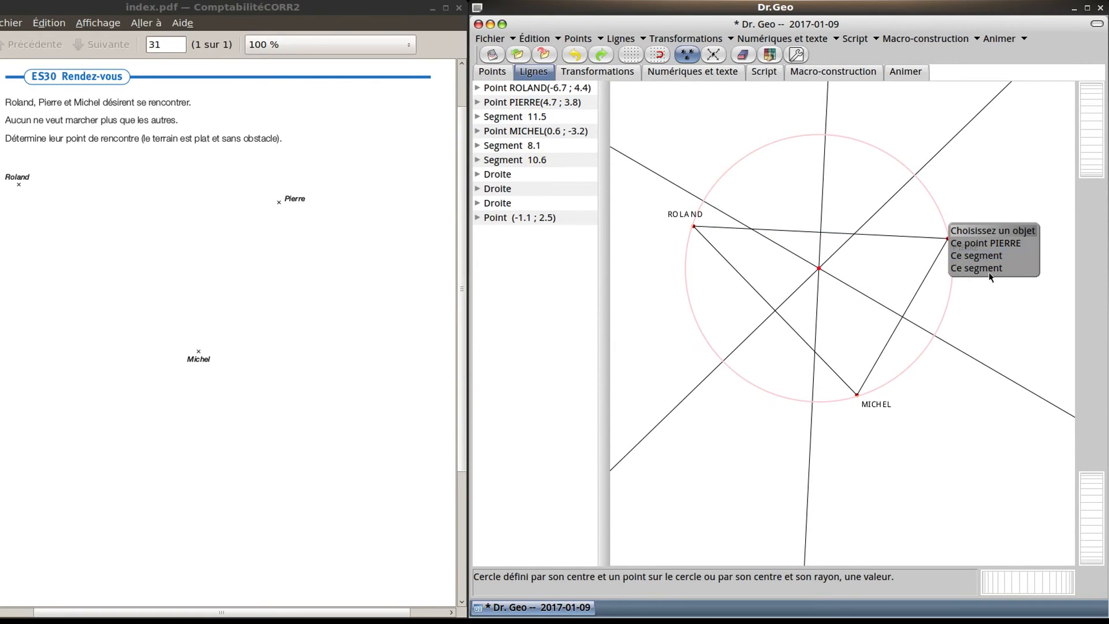
left_click(989, 243)
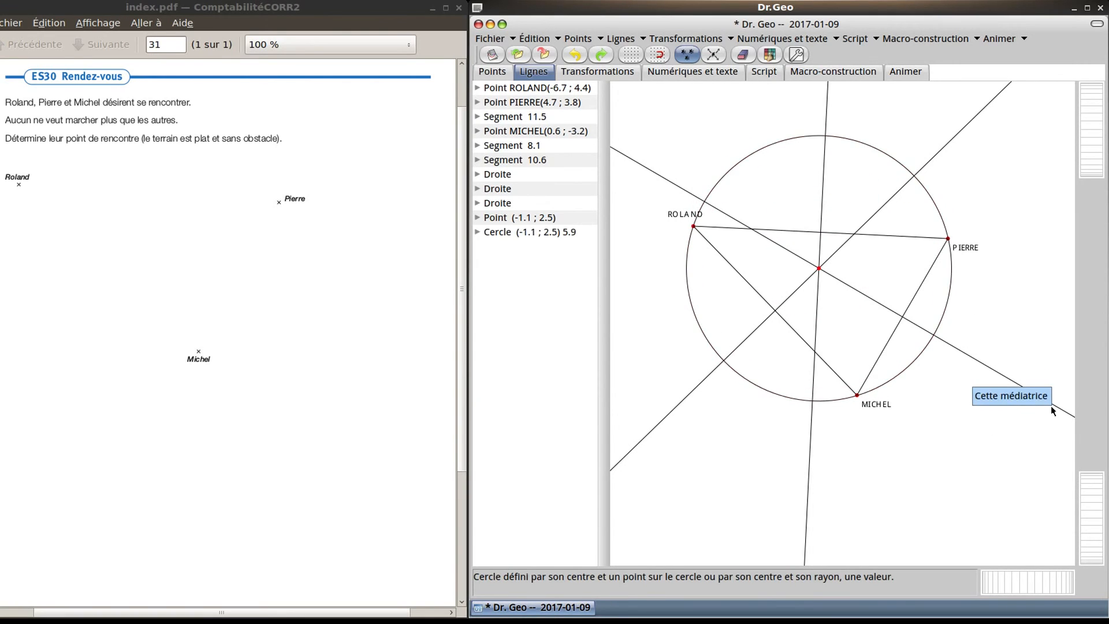
- Test the circle by moving the lower vertex to about (1.1 ; -2.4), the right-hand one to (4.7 ; 0.2) and the upper-left one to (-7.2 ; 4.5)
left_click(717, 57)
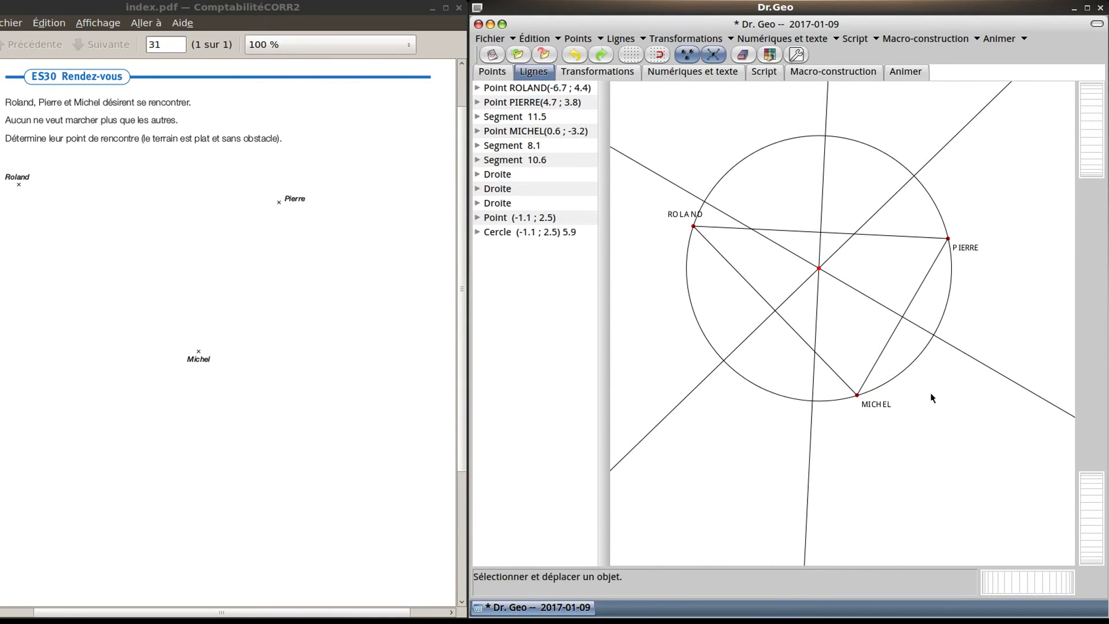
left_click_drag(859, 406, 867, 376)
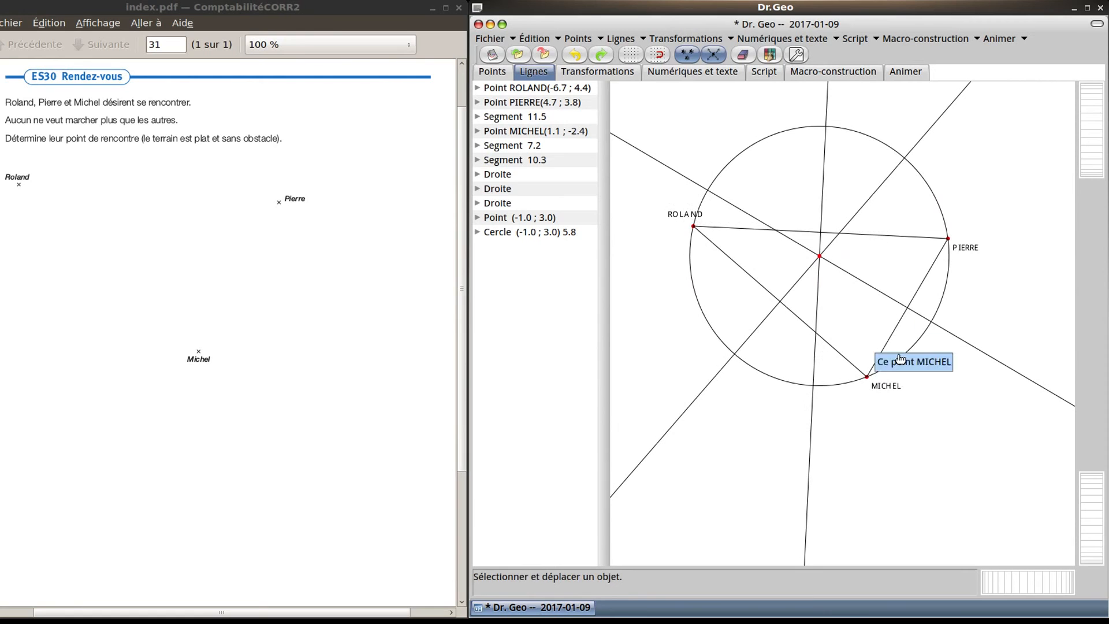
left_click_drag(947, 243, 951, 322)
mouse_move(693, 226)
left_mouse_down()
mouse_move(701, 197)
mouse_move(751, 200)
mouse_move(703, 218)
left_mouse_up()
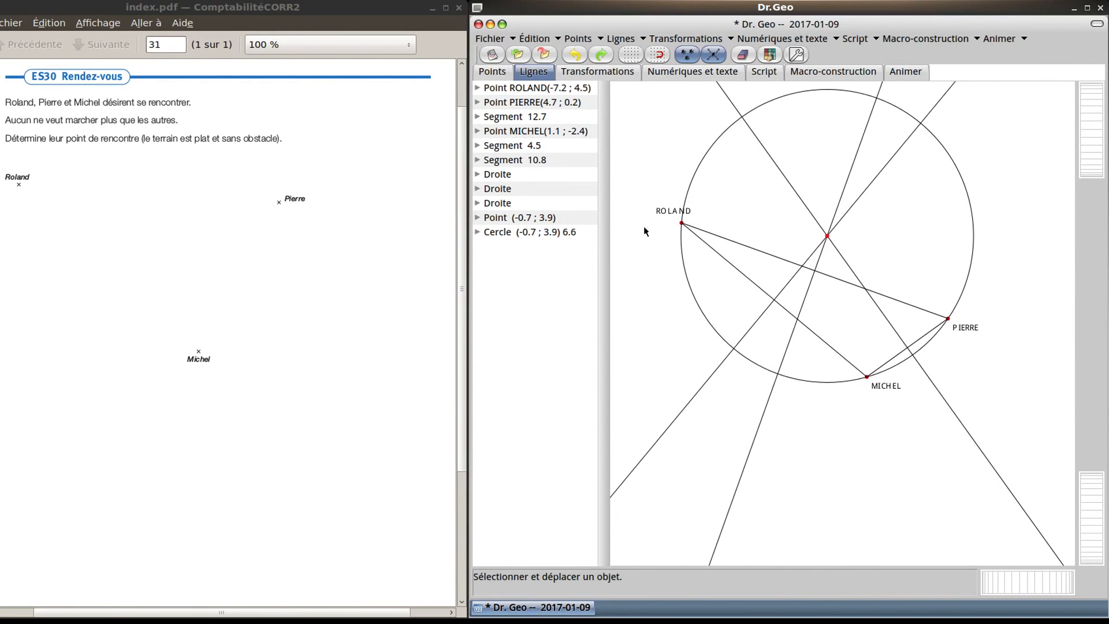